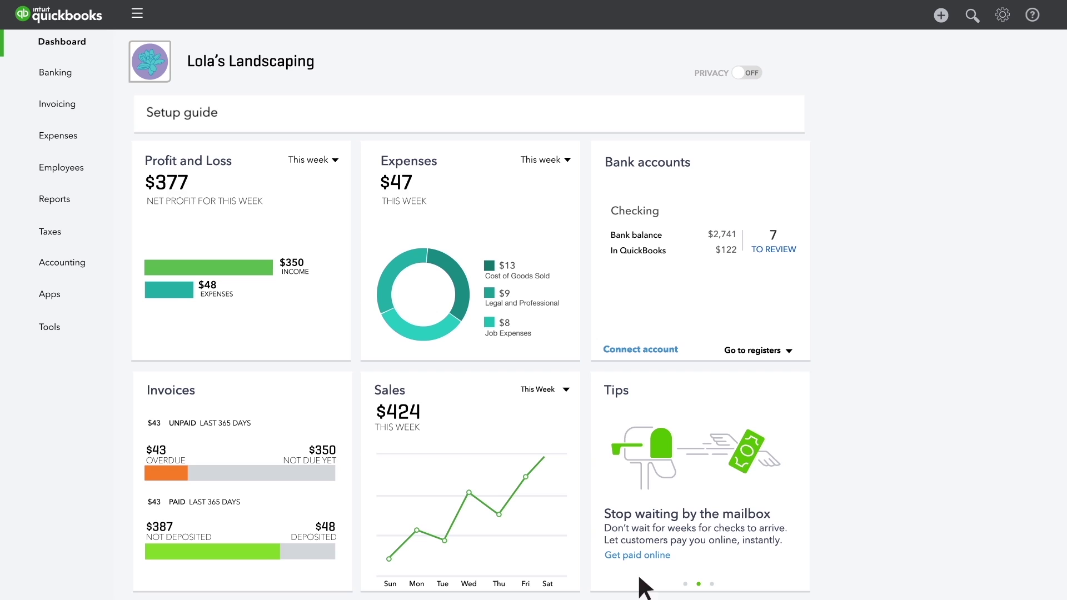
# - From Reports, open the Profit and Loss report for January 1 – April 4, 2017
pyautogui.click(95, 211)
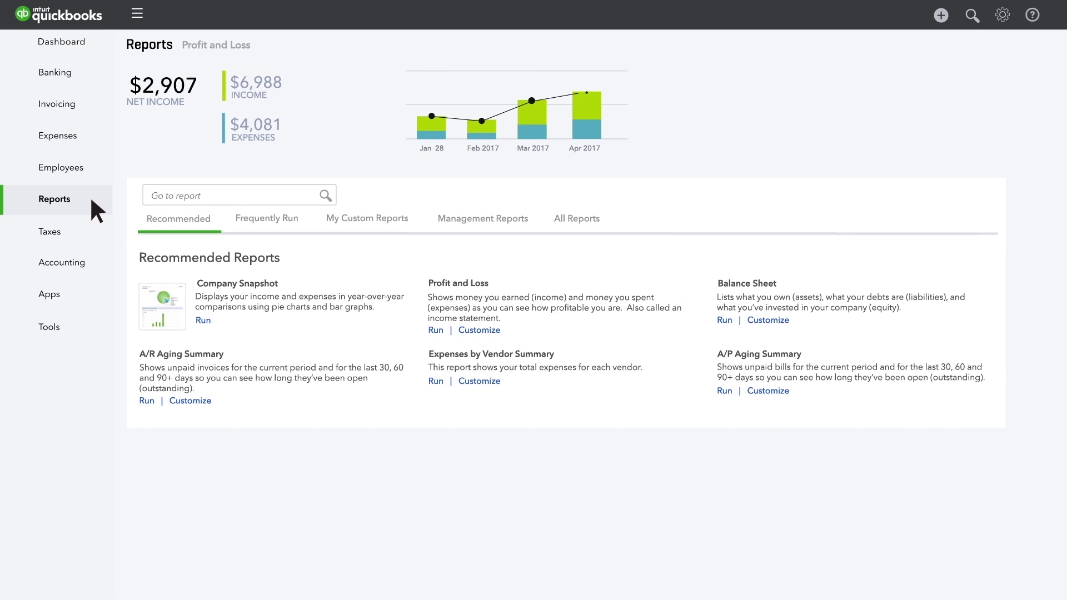
pyautogui.click(448, 284)
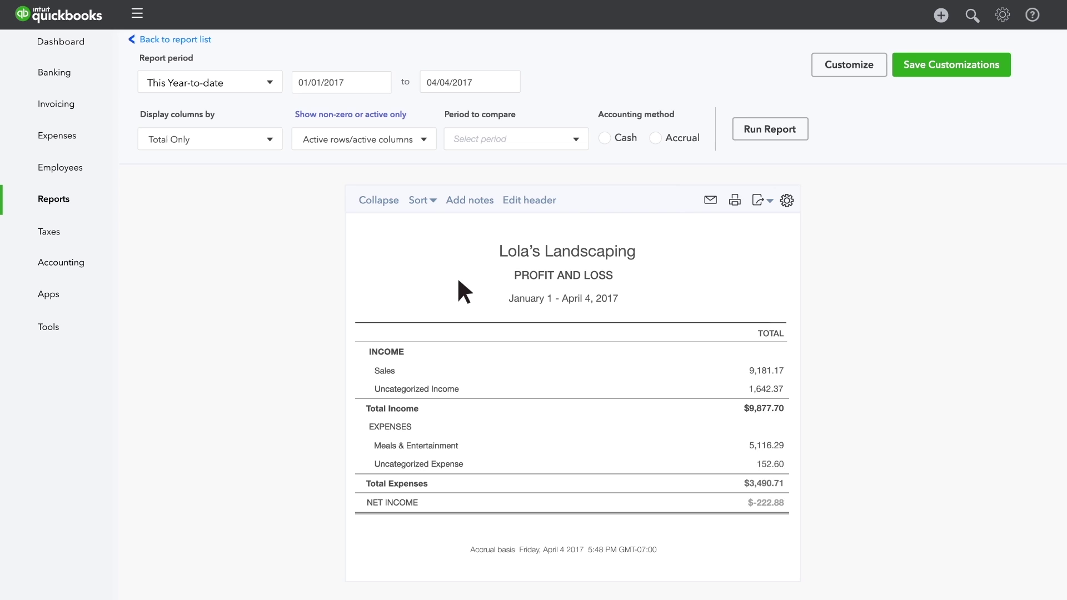
# - Open Customize and review the General, Rows/Columns, Filter and Header/Footer sections
pyautogui.click(850, 64)
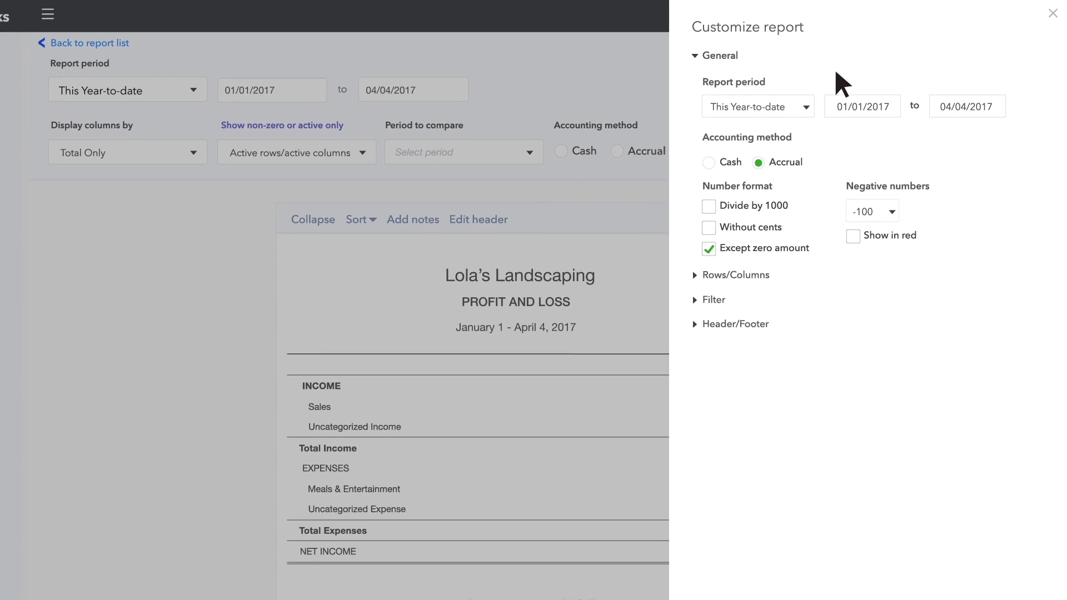
pyautogui.click(709, 60)
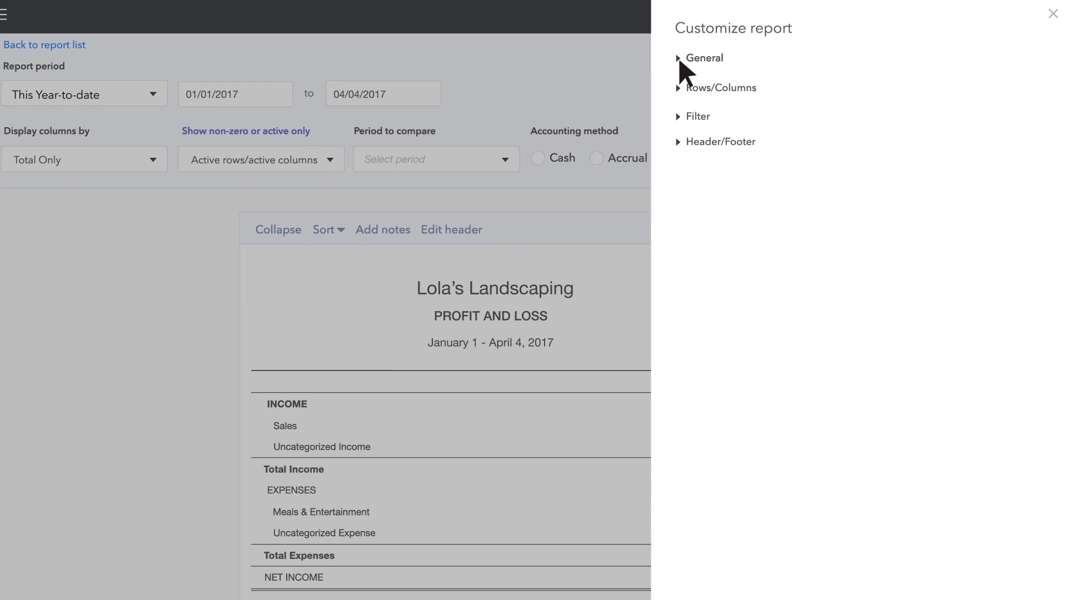
pyautogui.click(680, 87)
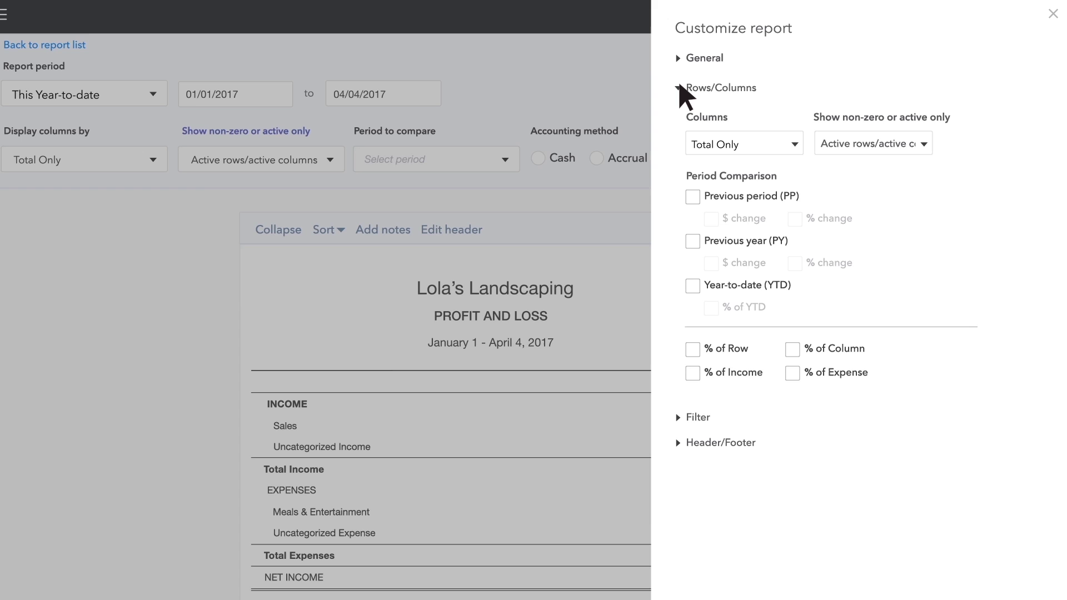
pyautogui.click(680, 88)
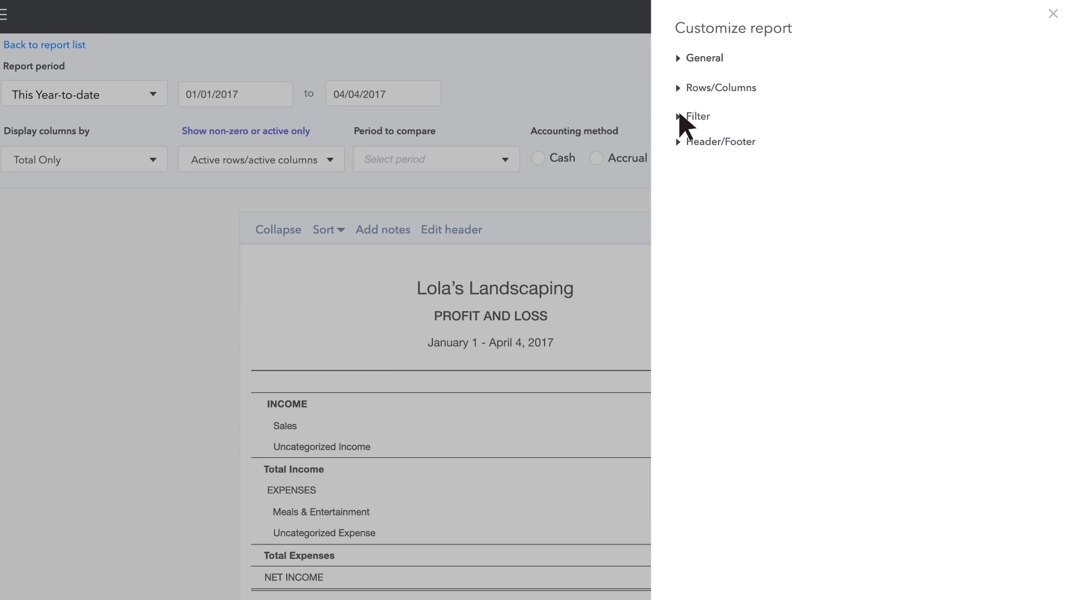
pyautogui.click(685, 118)
pyautogui.click(681, 115)
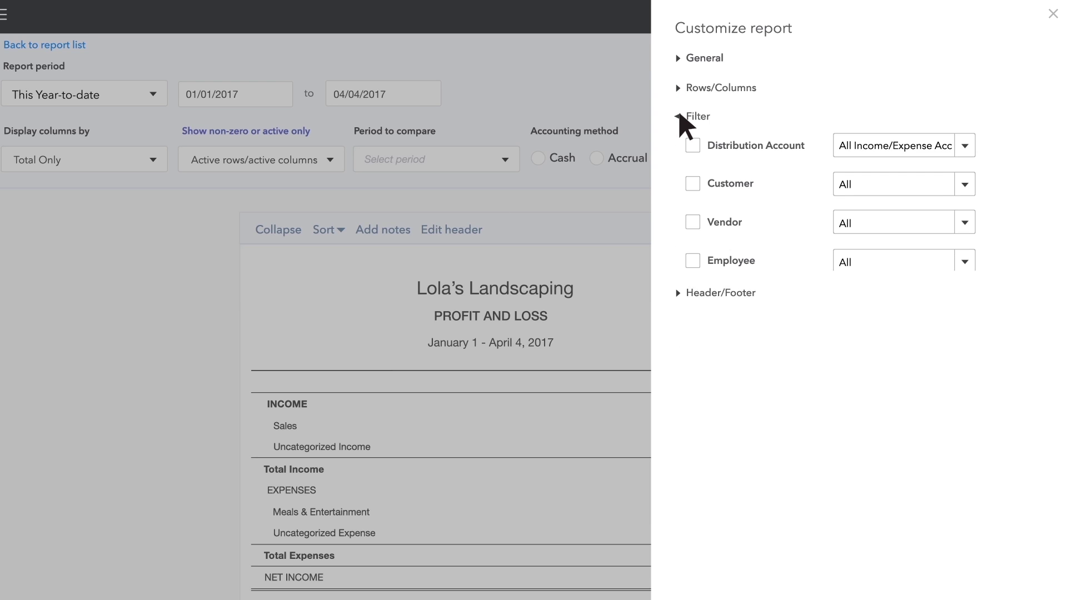
pyautogui.click(682, 142)
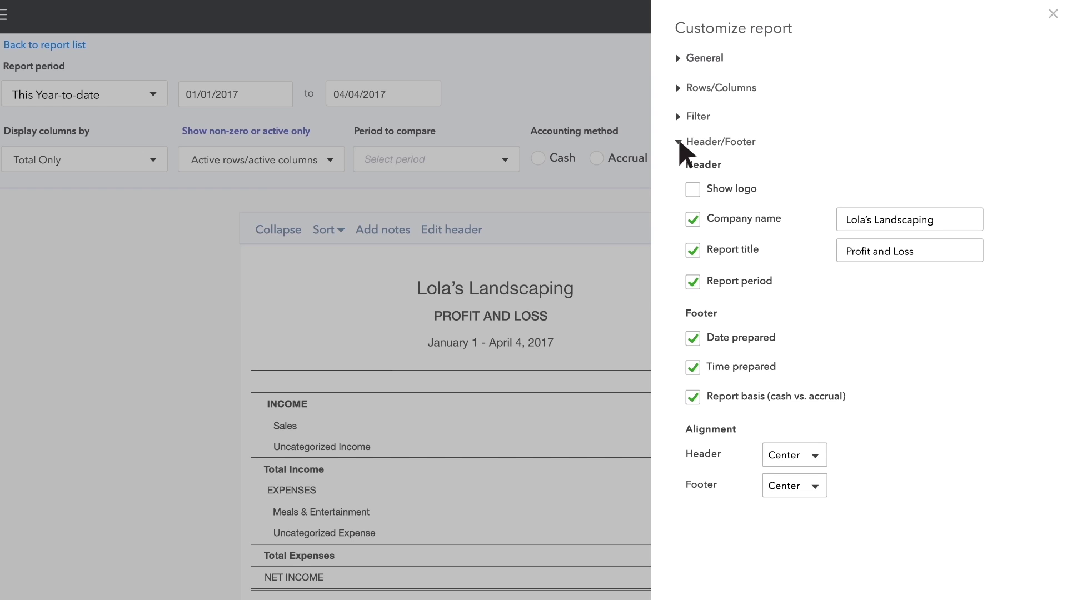
pyautogui.click(680, 143)
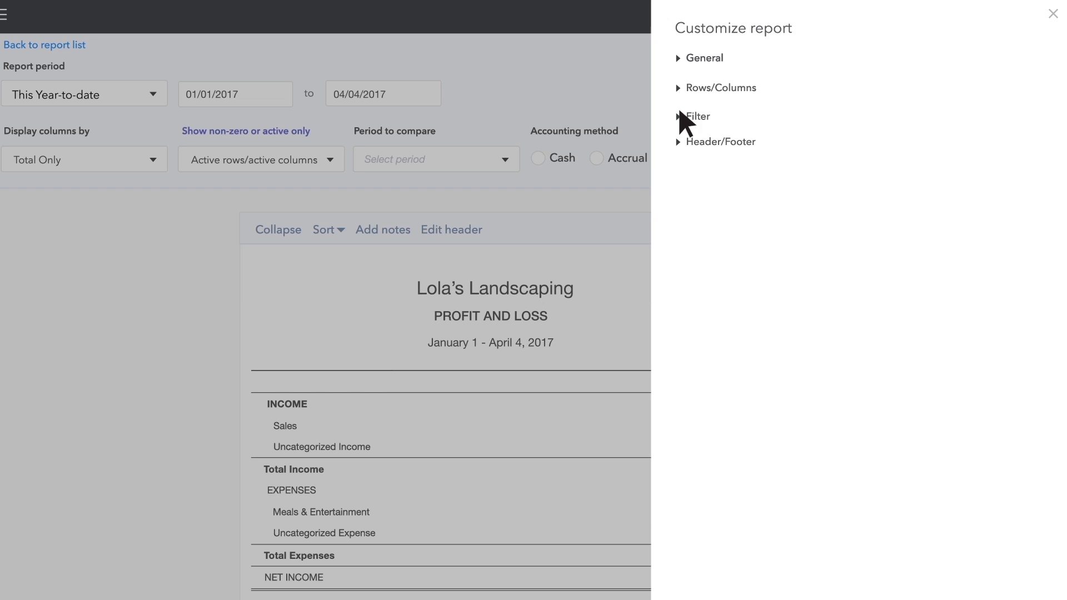
# - Break columns out by Months, retitle it 'Profit and Loss by Month' and rerun the report
pyautogui.click(682, 89)
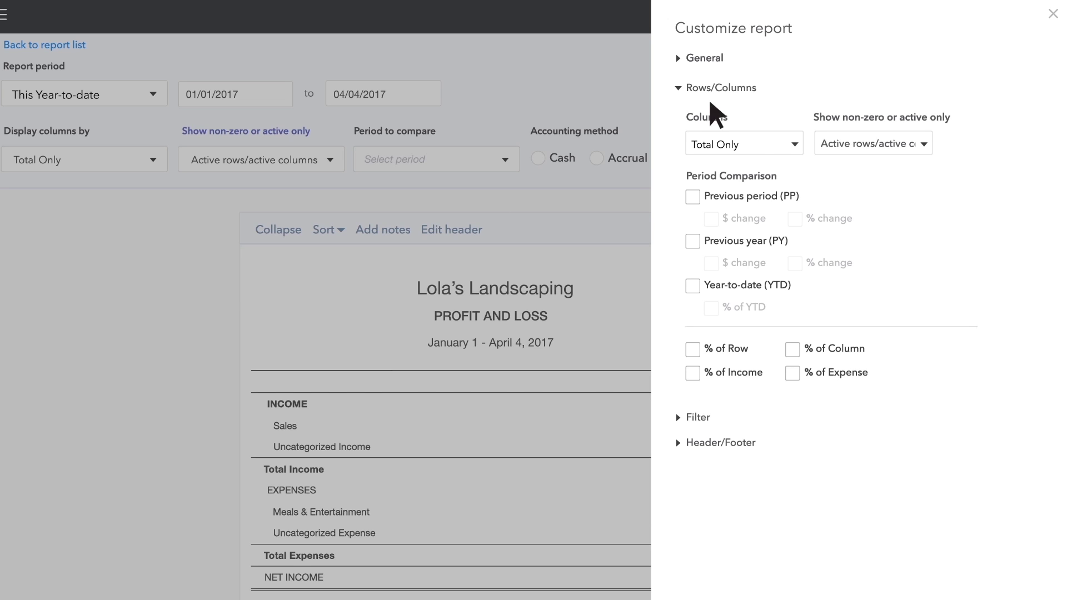
pyautogui.click(789, 140)
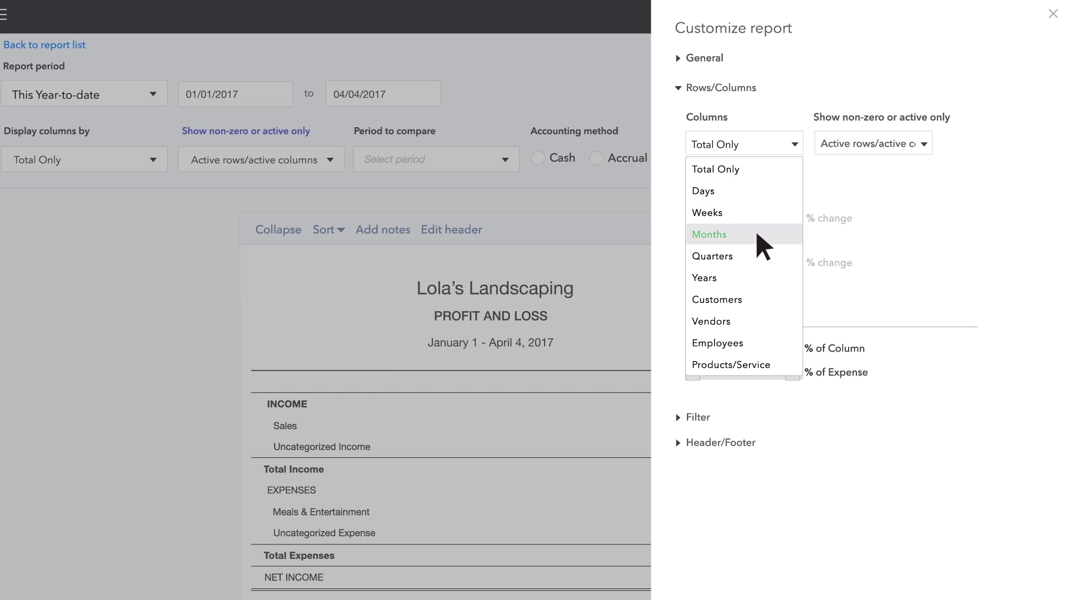
pyautogui.click(758, 234)
pyautogui.click(679, 88)
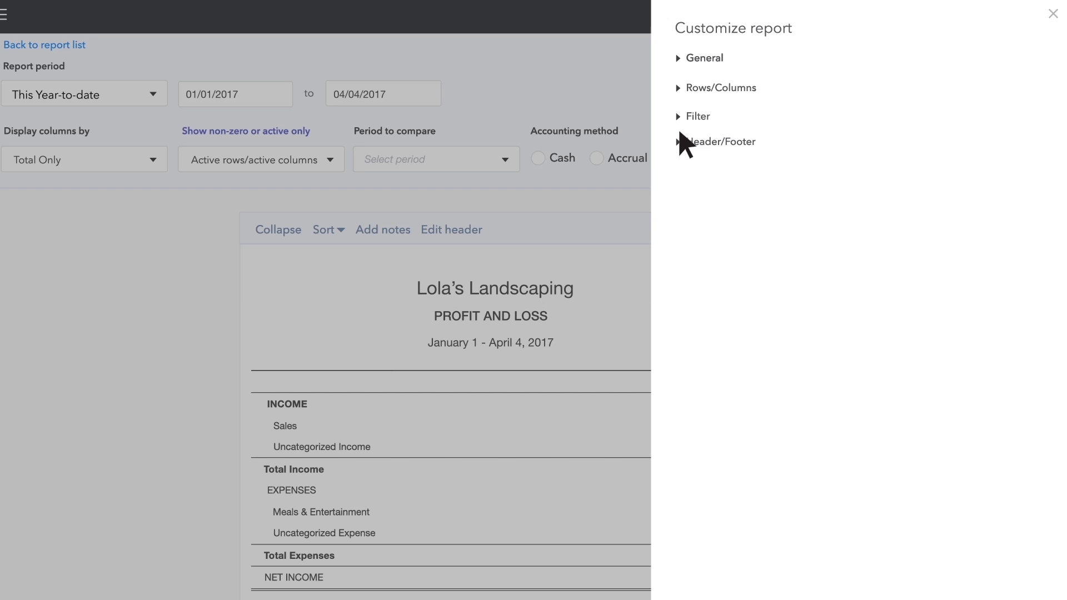
pyautogui.click(680, 141)
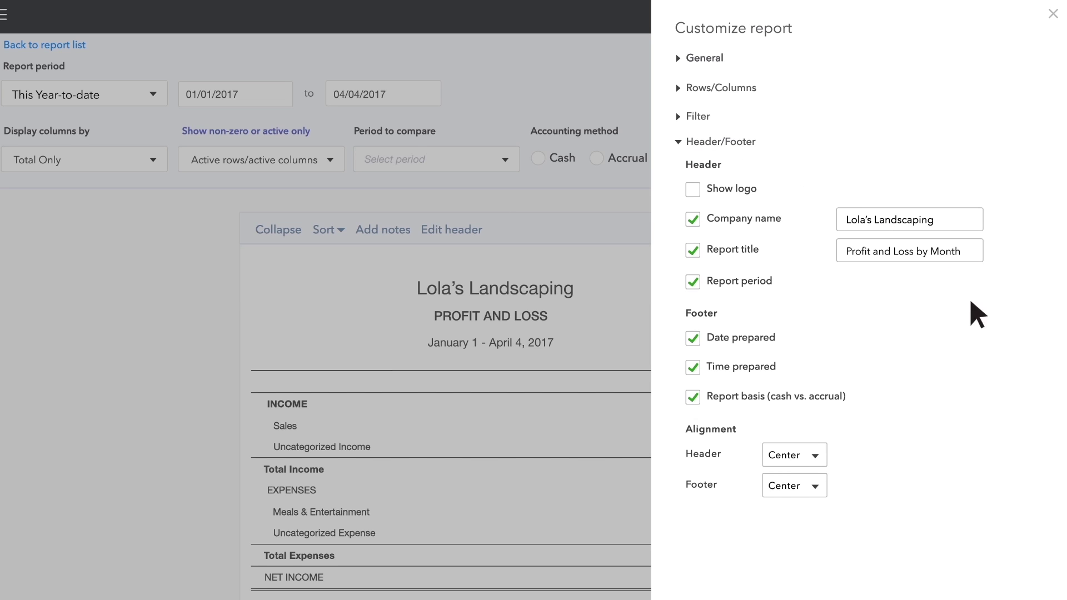
pyautogui.scroll(-3, 989, 444)
pyautogui.click(1012, 583)
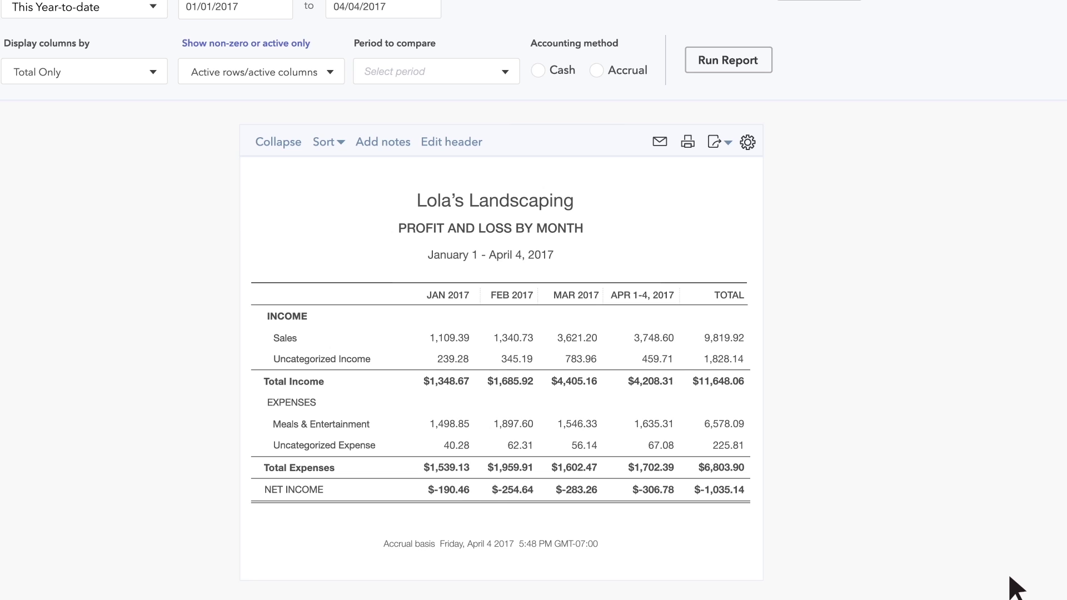
# - Save the customization as 'Profit and Loss by Month' in a new 'Management Reports' group
pyautogui.scroll(3, 1008, 562)
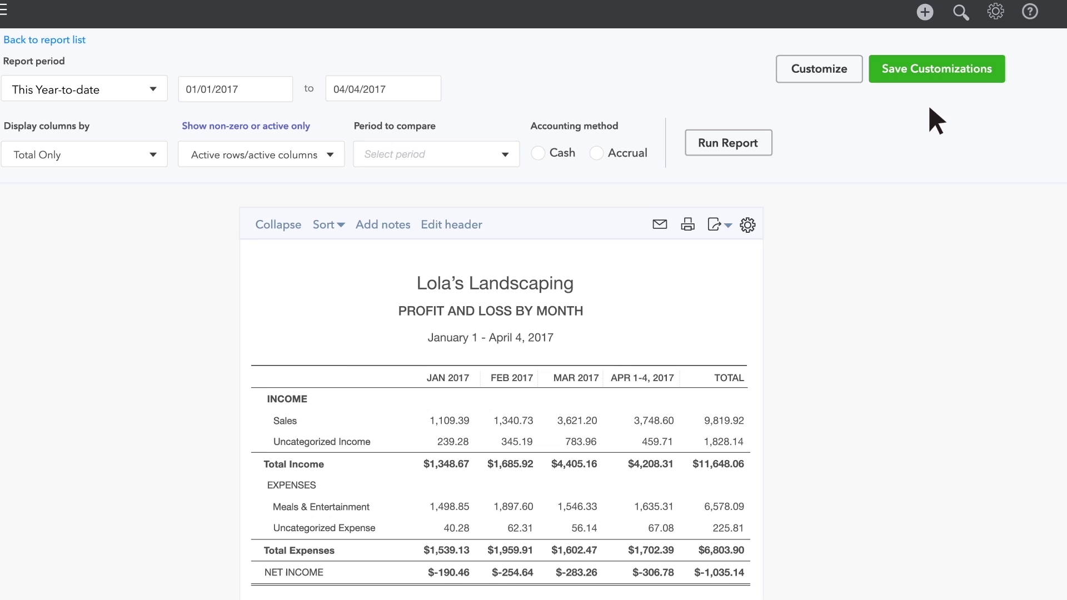
pyautogui.click(924, 79)
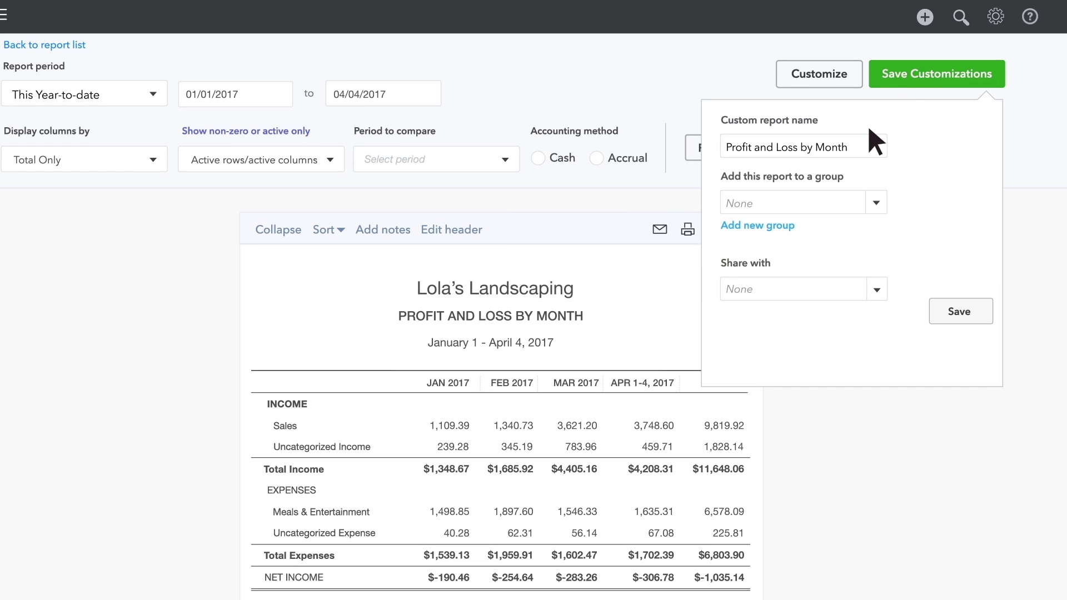
pyautogui.click(770, 226)
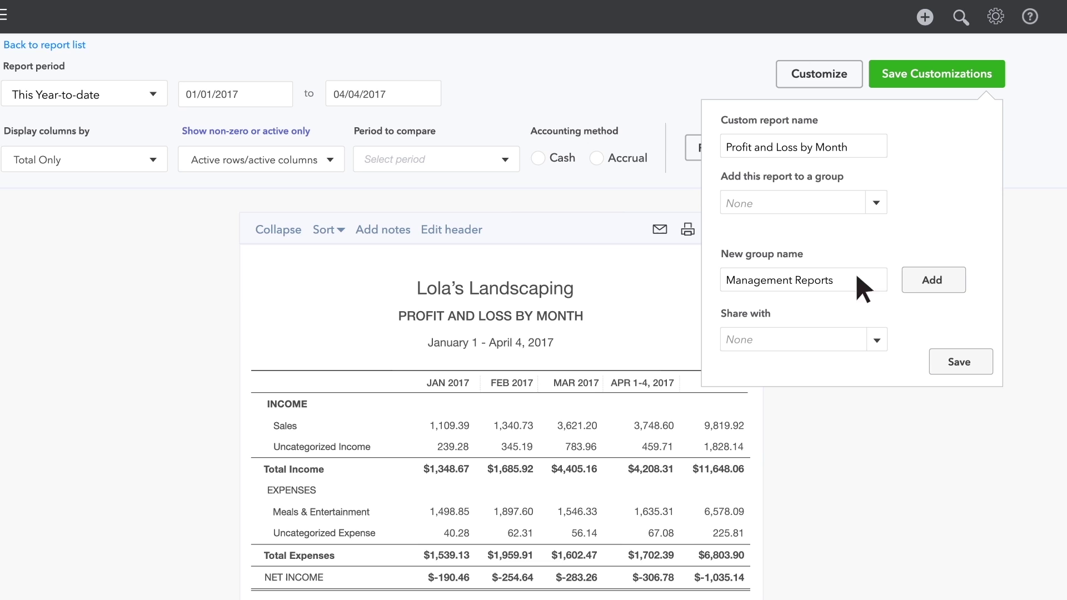
pyautogui.click(930, 285)
pyautogui.click(959, 362)
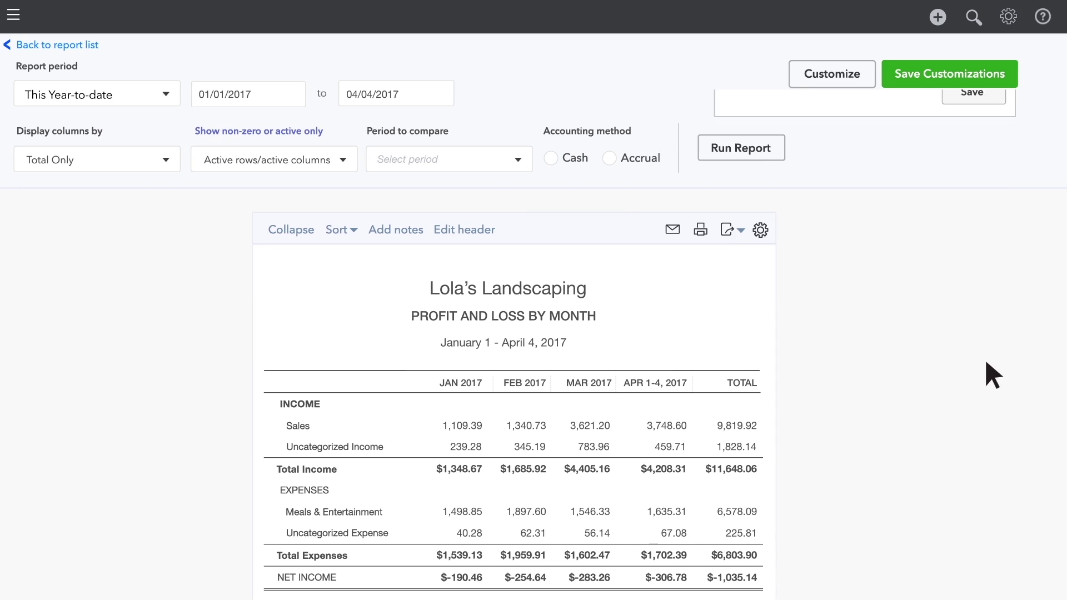
# - Search the reports for 'Sales' and open Sales by Customer Summary
pyautogui.click(32, 45)
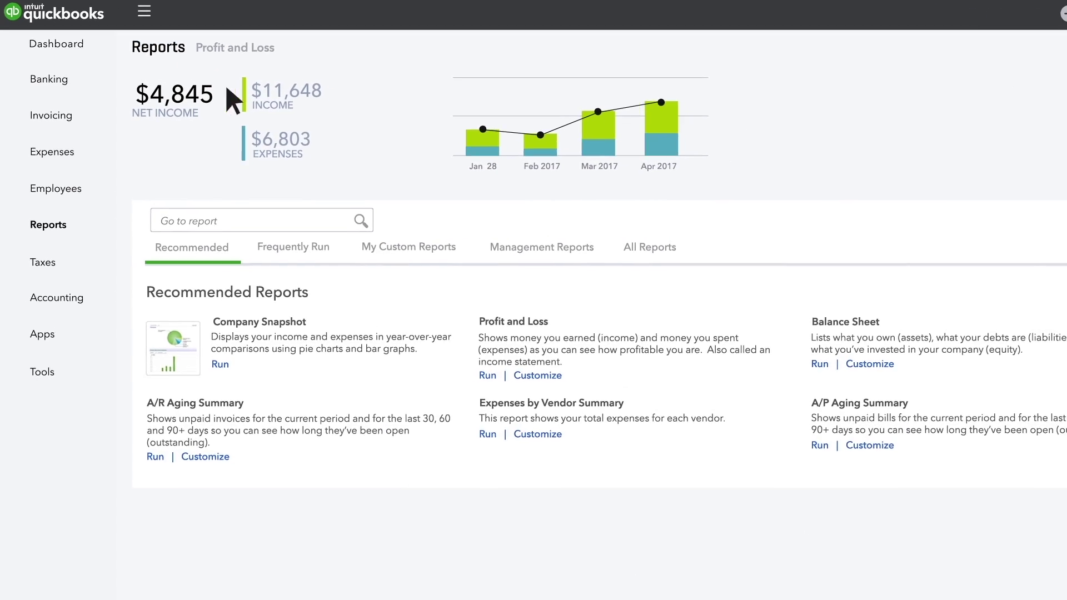
pyautogui.click(420, 251)
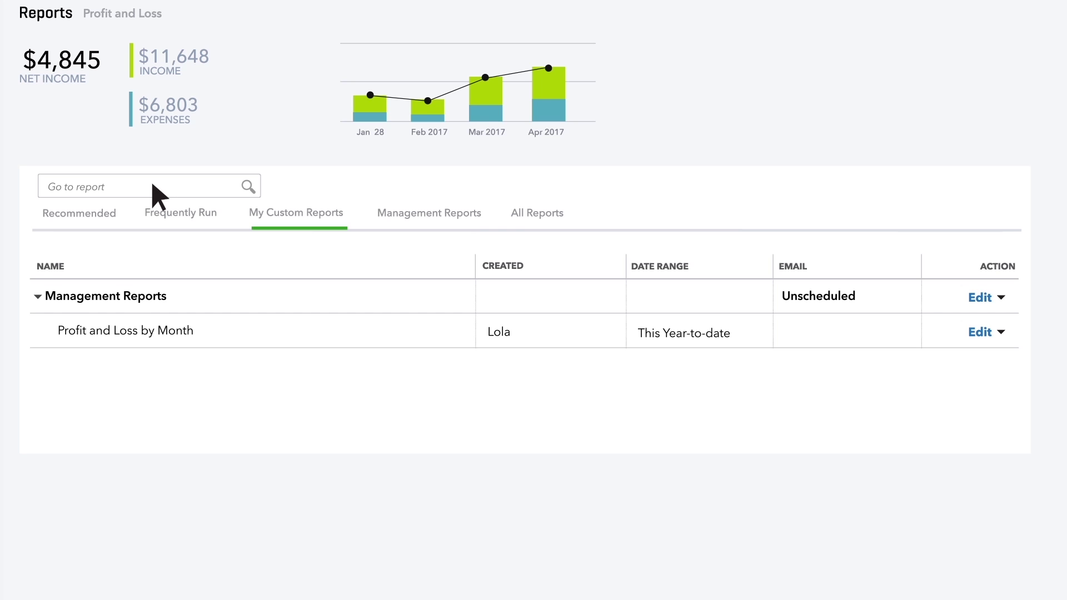
pyautogui.write('s')
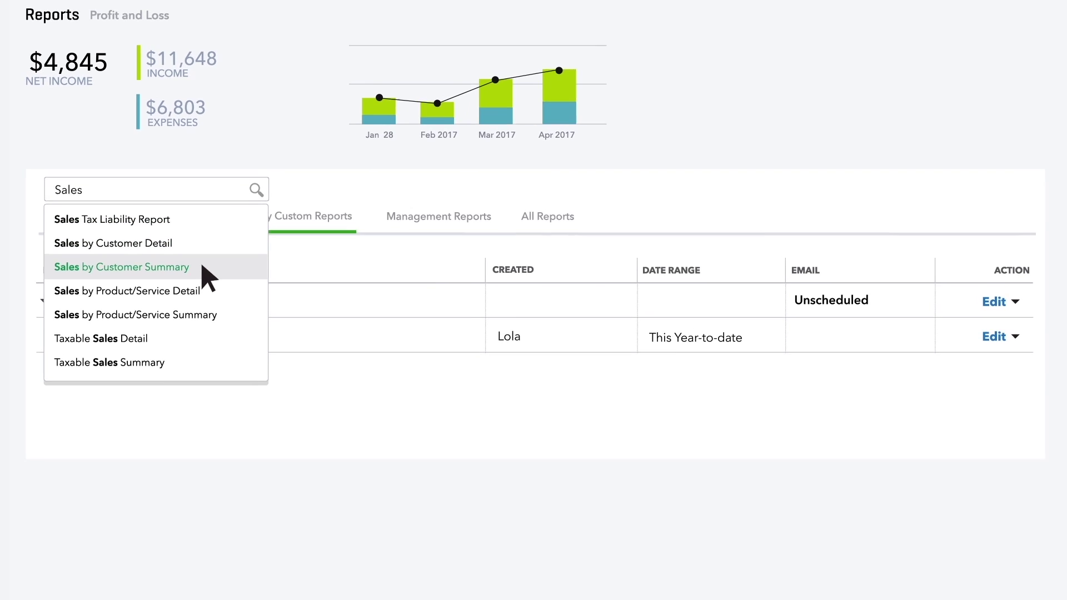
pyautogui.click(203, 267)
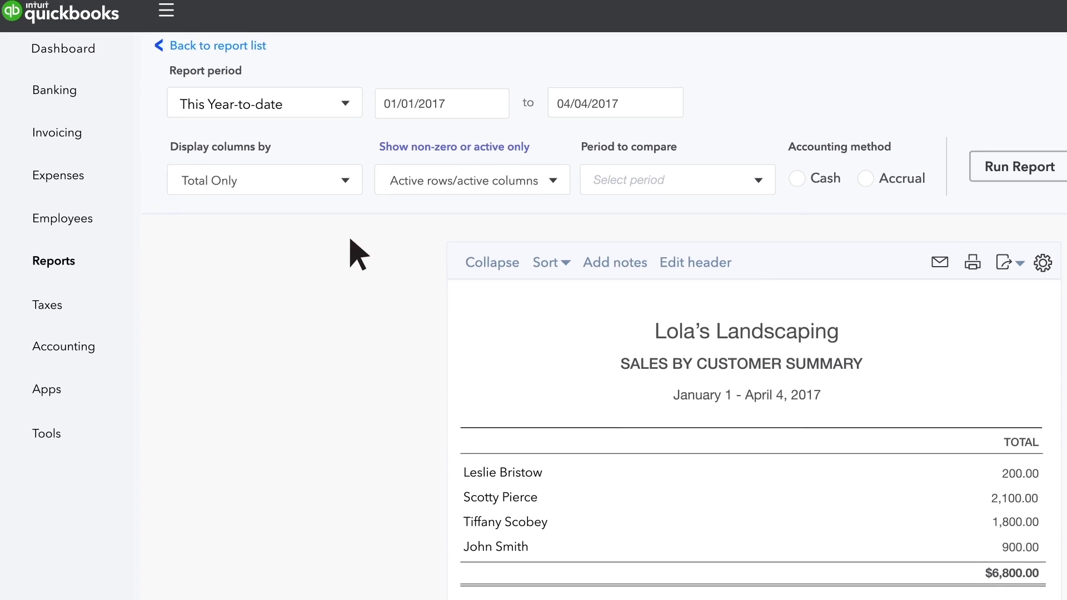
# - Set the report period to Last Quarter and break columns out by Months
pyautogui.click(344, 104)
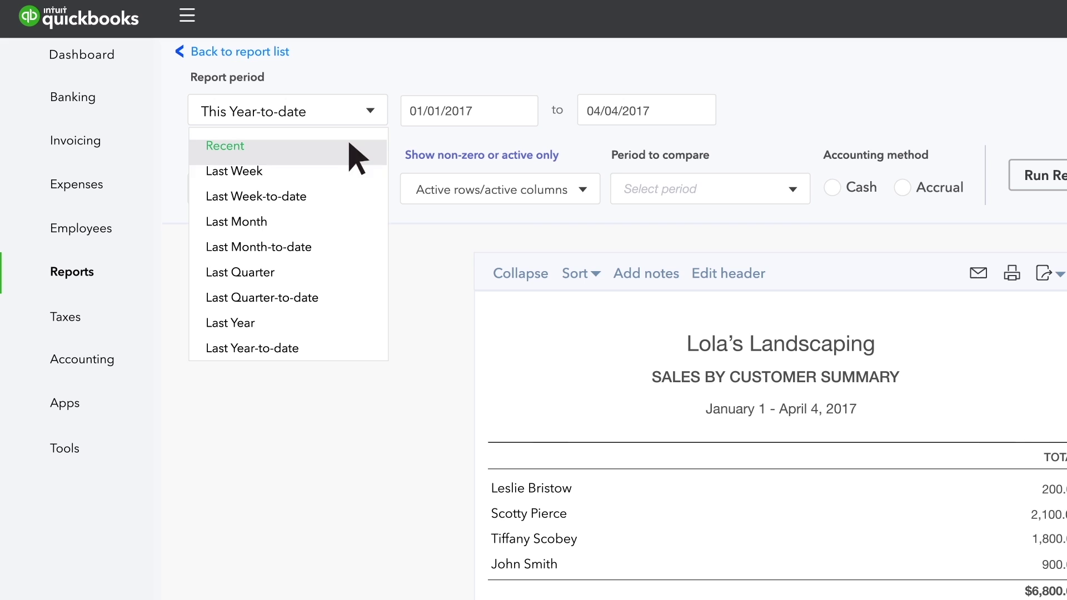
pyautogui.click(293, 272)
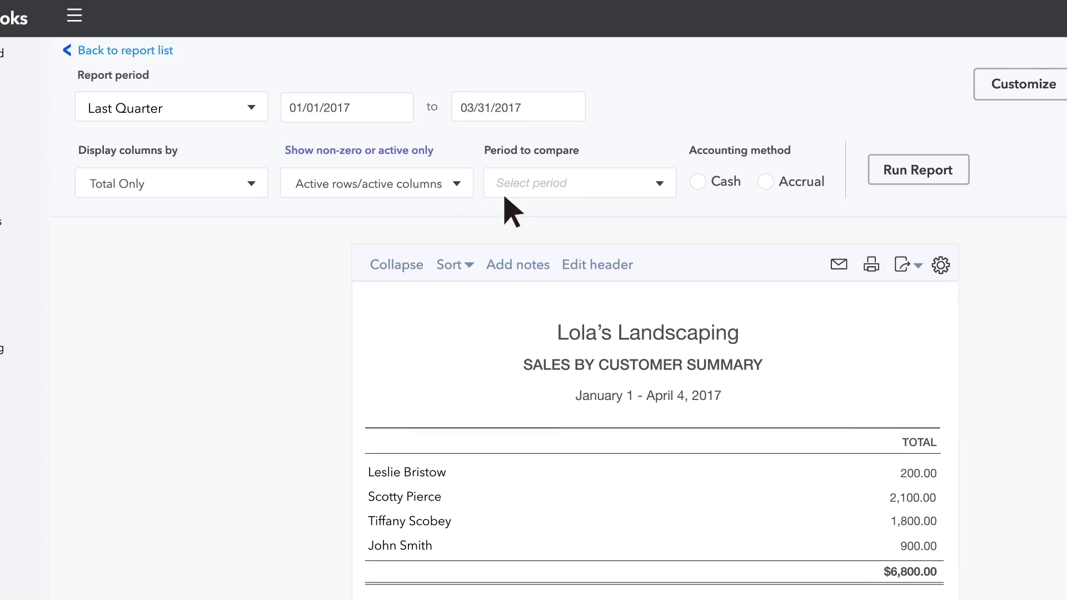
pyautogui.click(1021, 87)
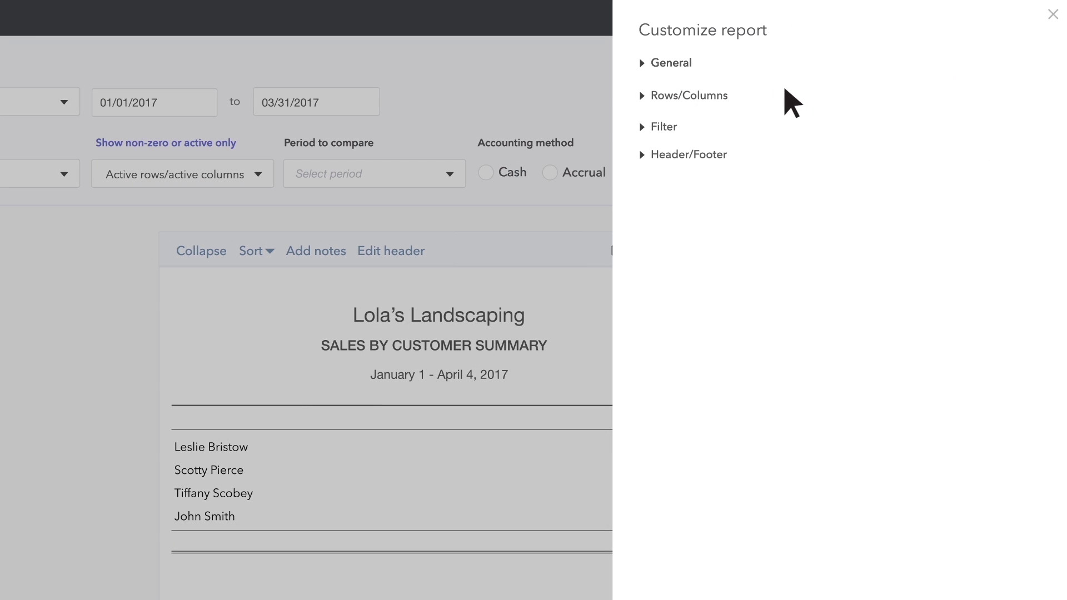
pyautogui.click(651, 94)
pyautogui.click(767, 156)
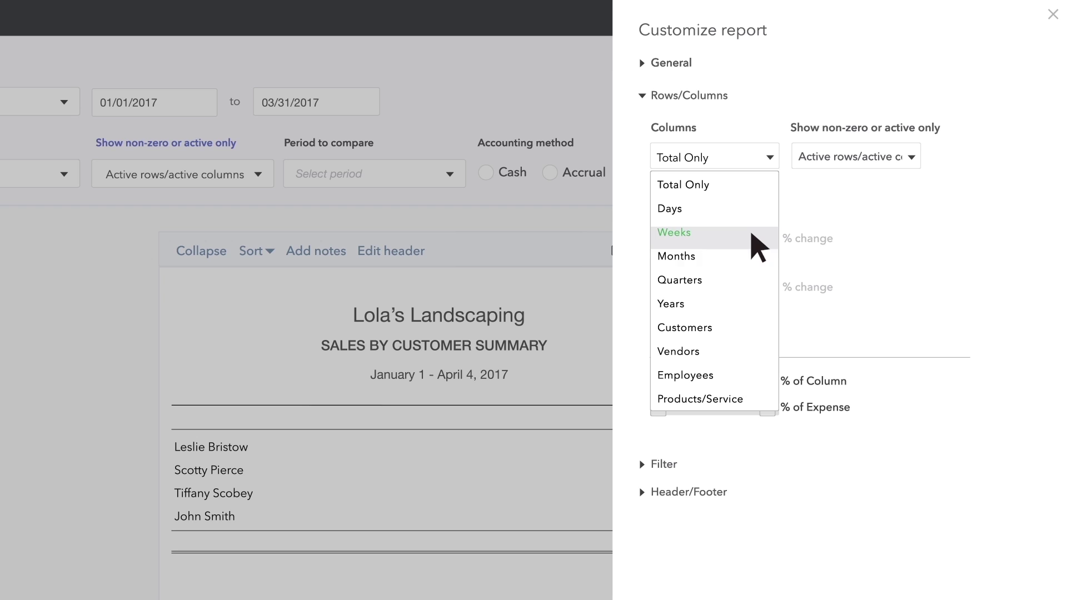
pyautogui.click(753, 262)
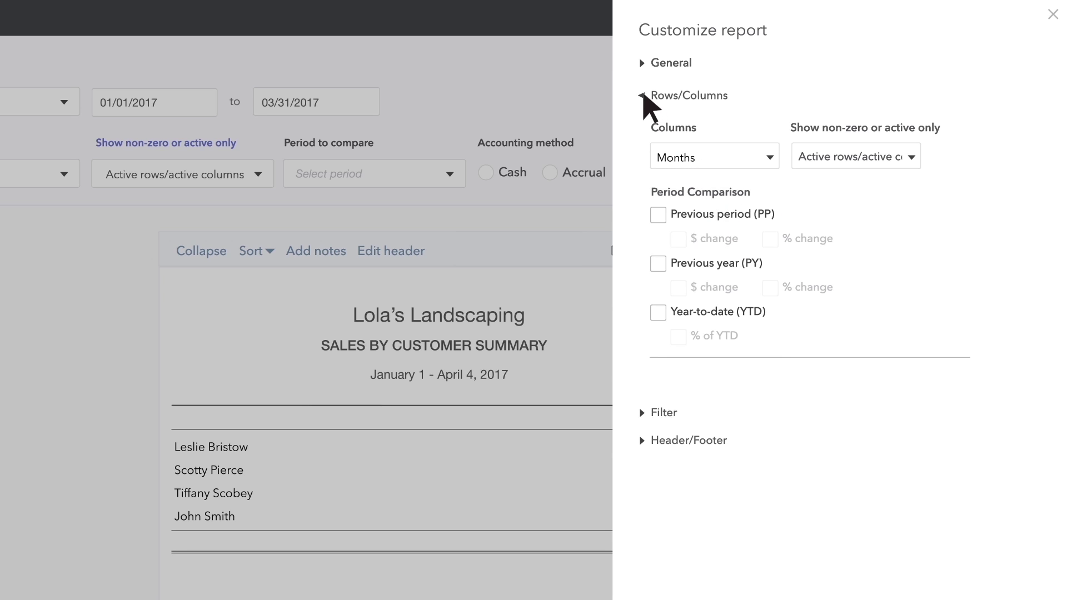
pyautogui.click(649, 97)
# - Filter Product/Service to Design, retitle it 'Quarterly Design Sales by Month' and rerun
pyautogui.click(644, 126)
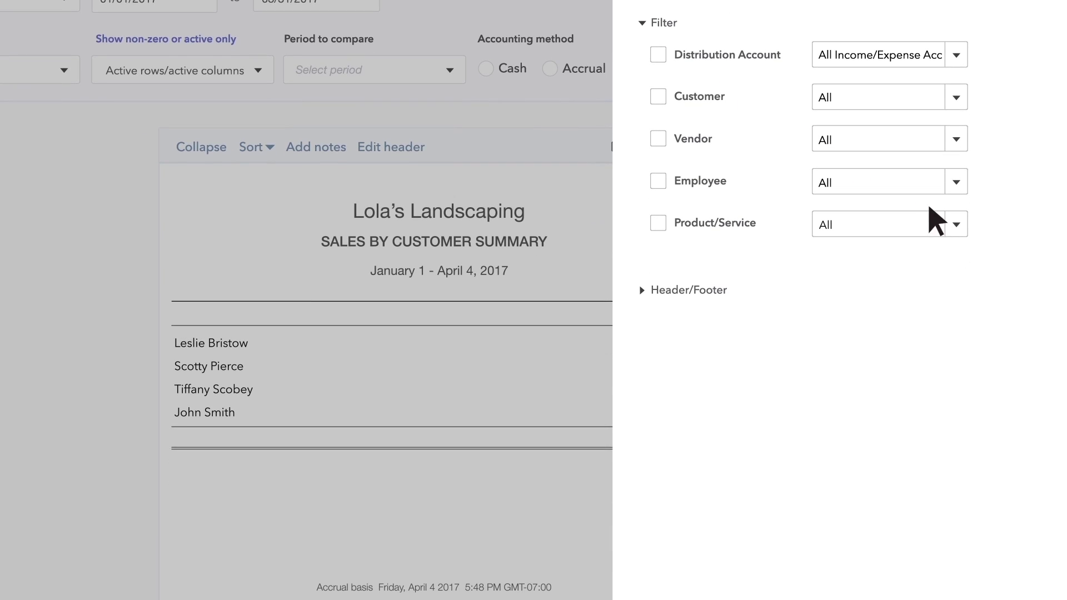
pyautogui.click(956, 220)
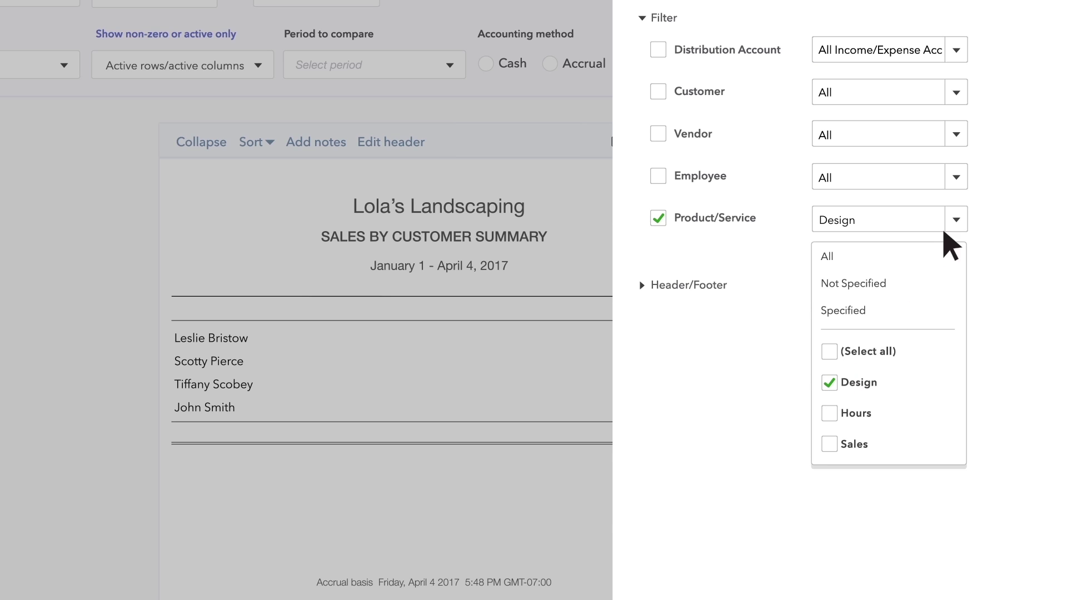
pyautogui.click(945, 233)
pyautogui.click(643, 18)
pyautogui.click(643, 49)
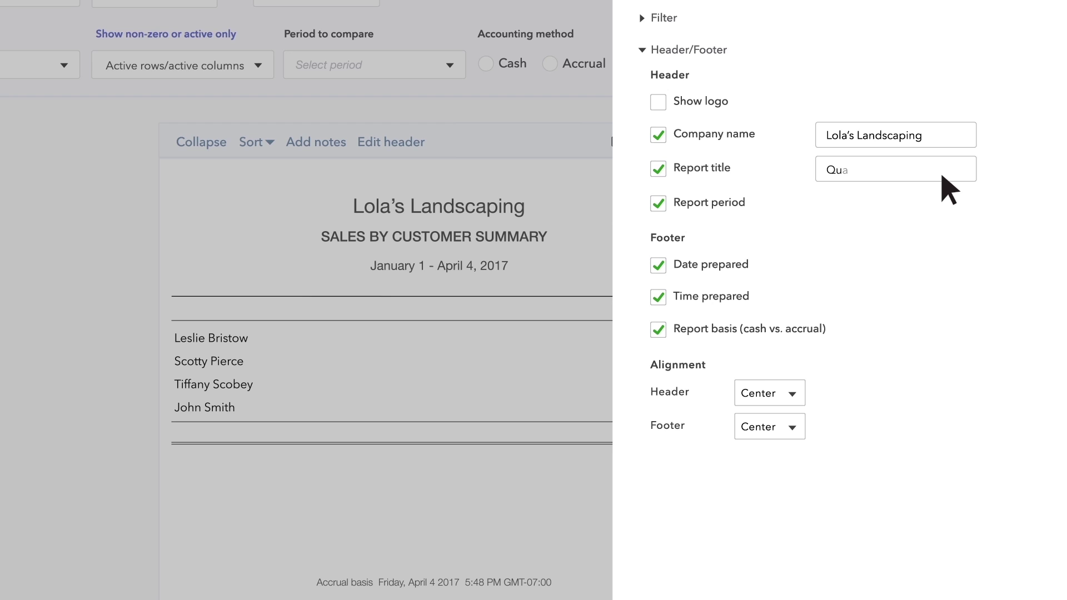
pyautogui.write('by Month')
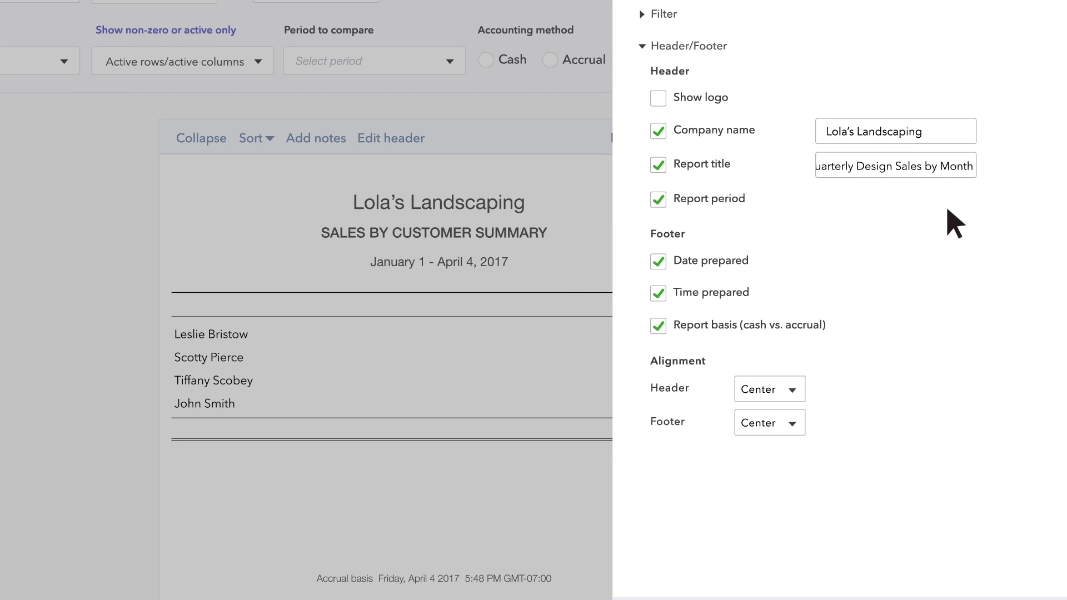
pyautogui.click(1013, 581)
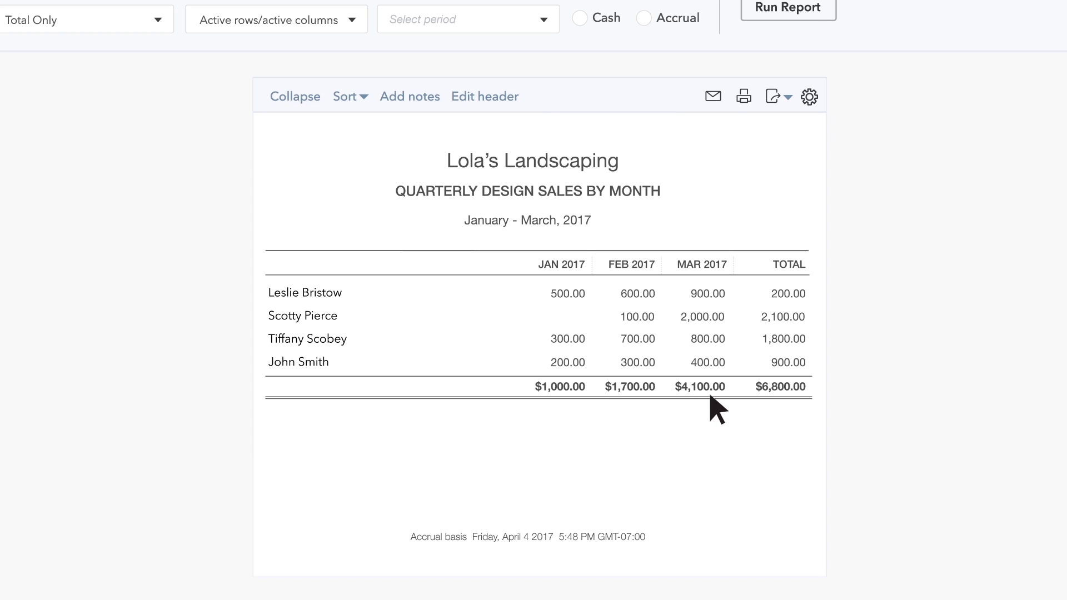
# - Save 'Quarterly Design Sales by Month' as a custom report in the Management Reports group
pyautogui.click(915, 82)
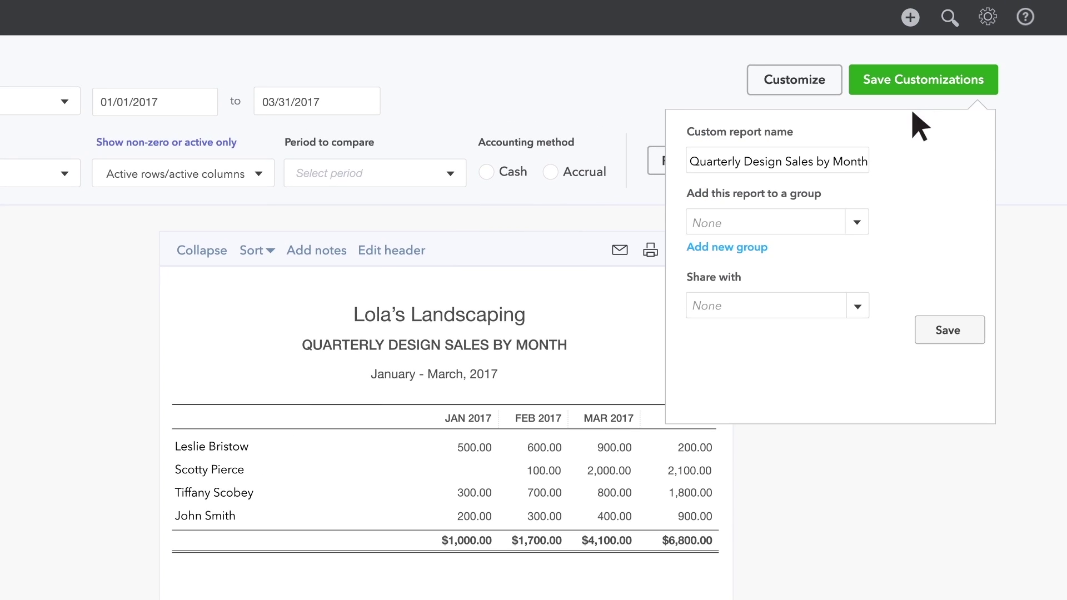
pyautogui.click(858, 223)
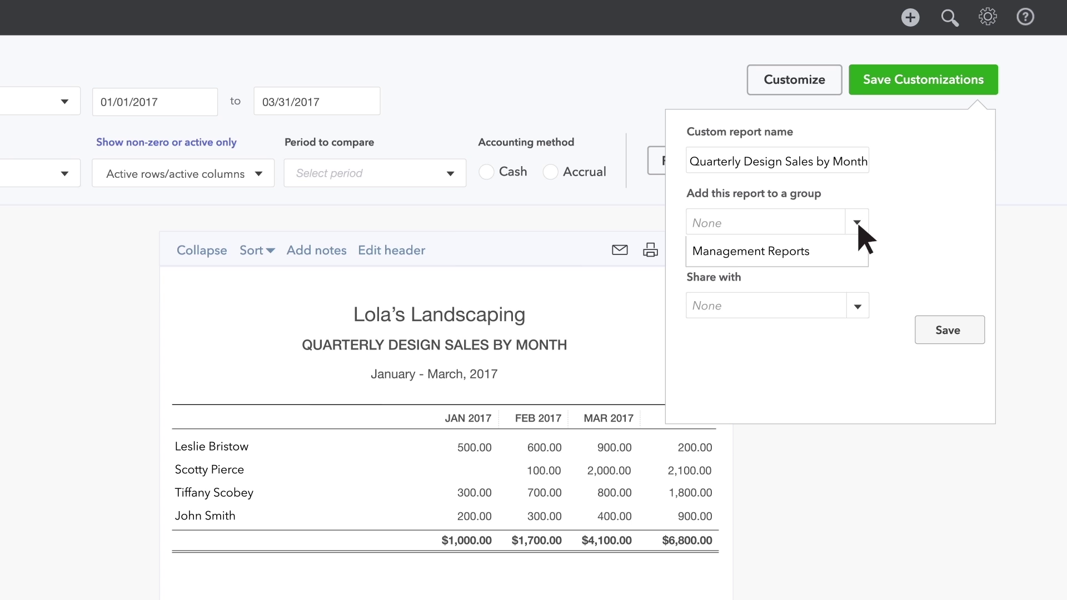
pyautogui.click(850, 251)
pyautogui.click(963, 334)
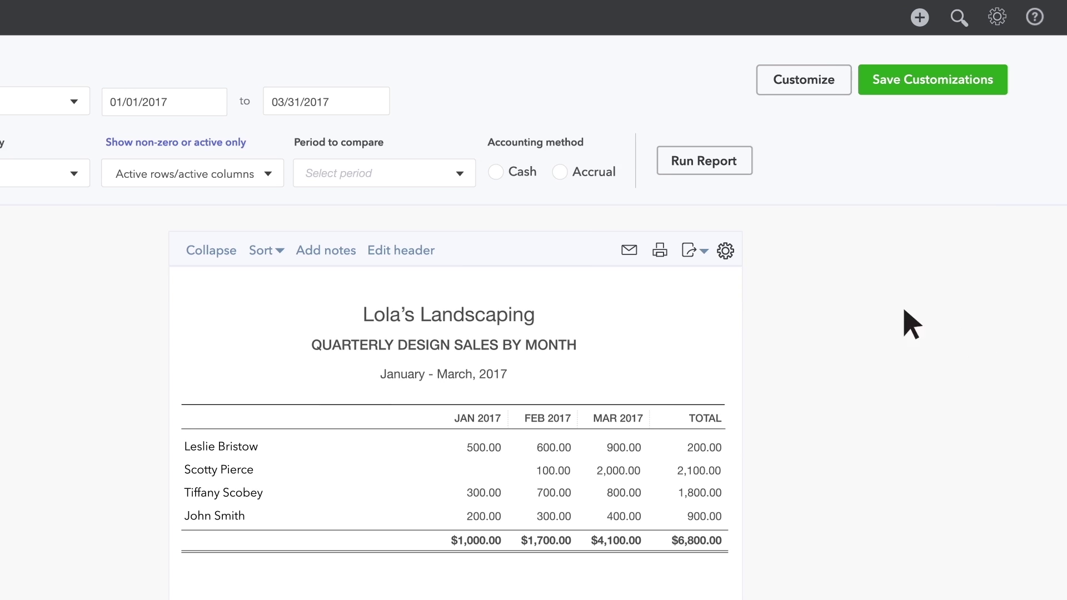
# - Go back to the report list and view My Custom Reports
pyautogui.click(217, 49)
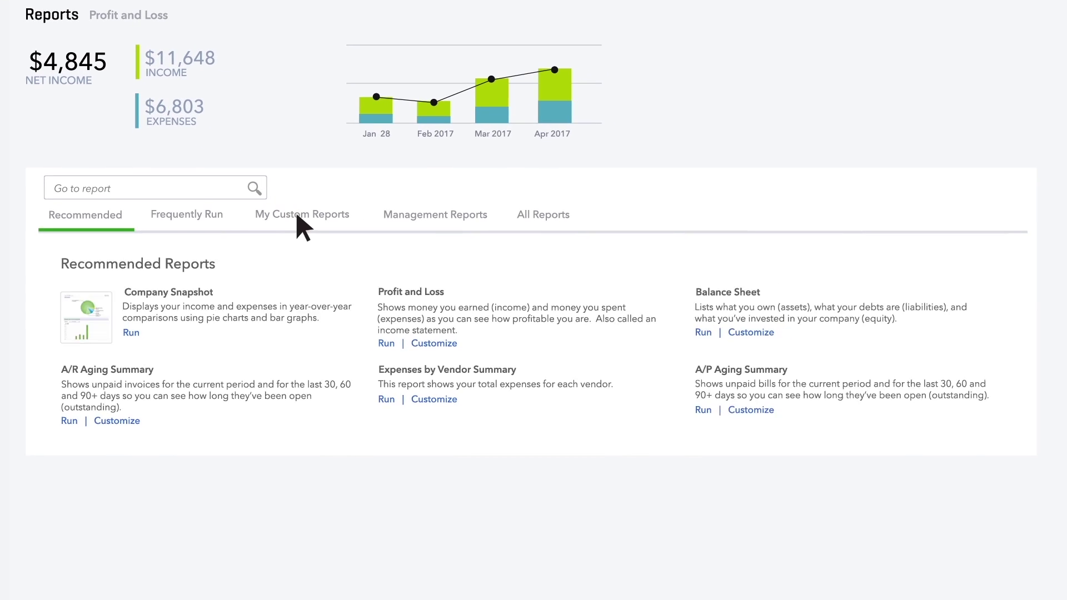
pyautogui.click(299, 218)
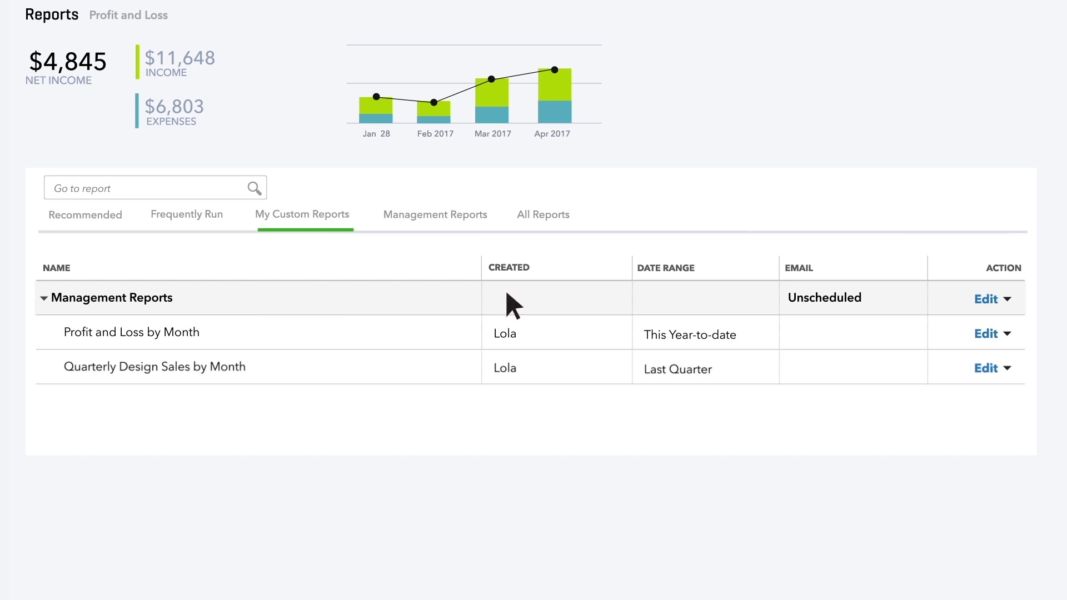
# - Turn on the Management Reports email schedule, repeating Monthly on the First Monday, and save
pyautogui.click(986, 299)
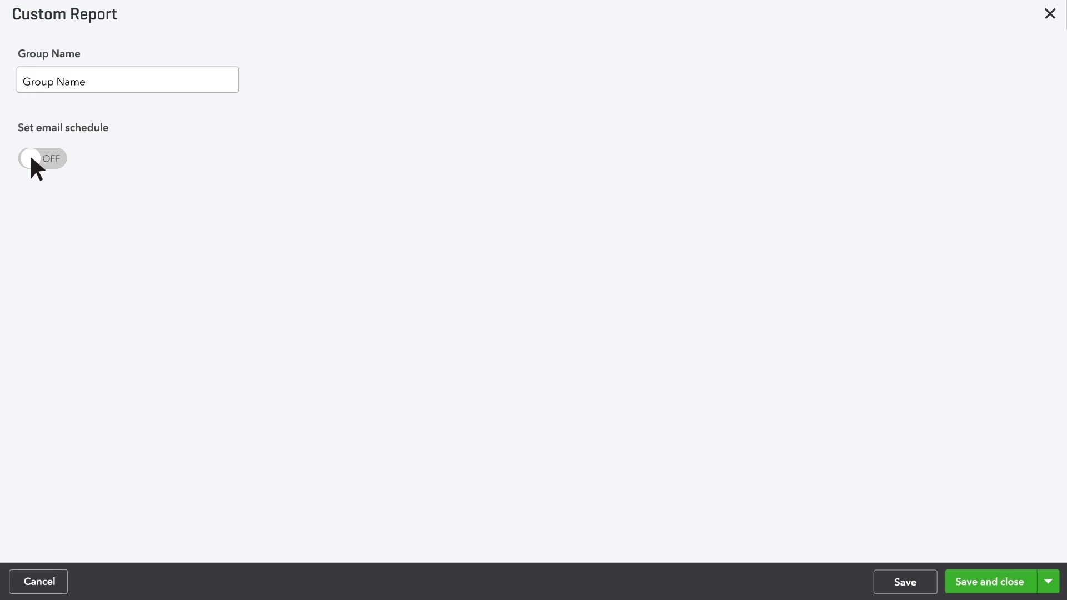
pyautogui.click(34, 159)
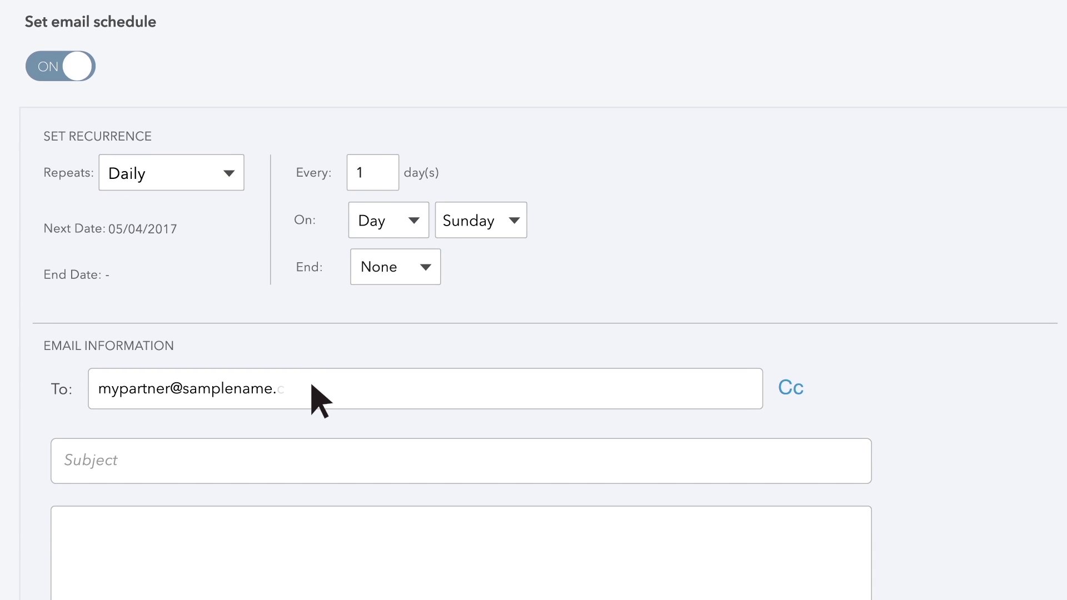
pyautogui.click(224, 171)
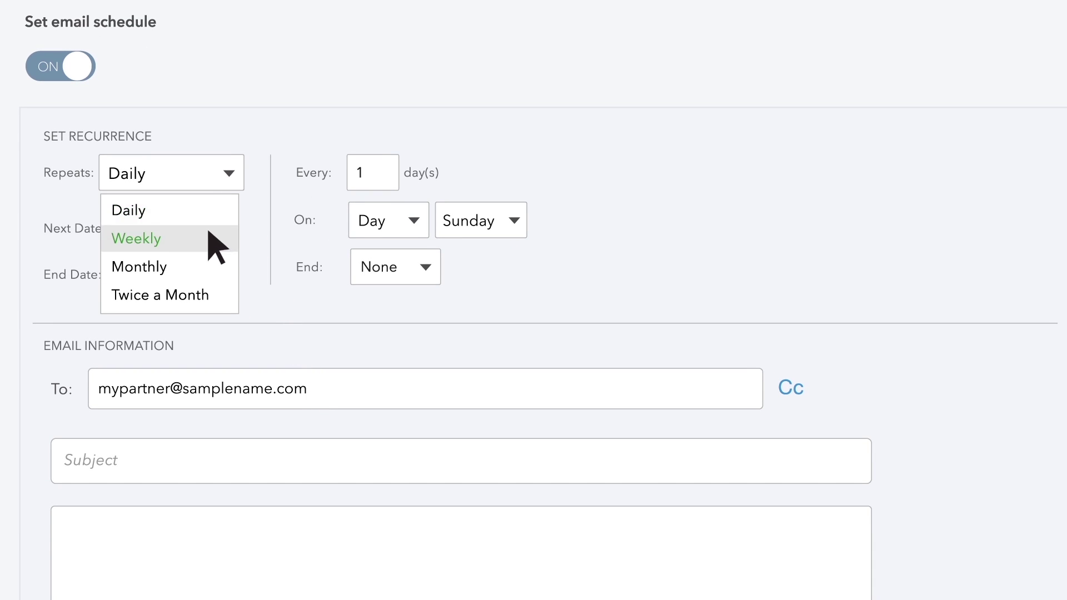
pyautogui.click(209, 255)
pyautogui.click(416, 222)
pyautogui.click(414, 286)
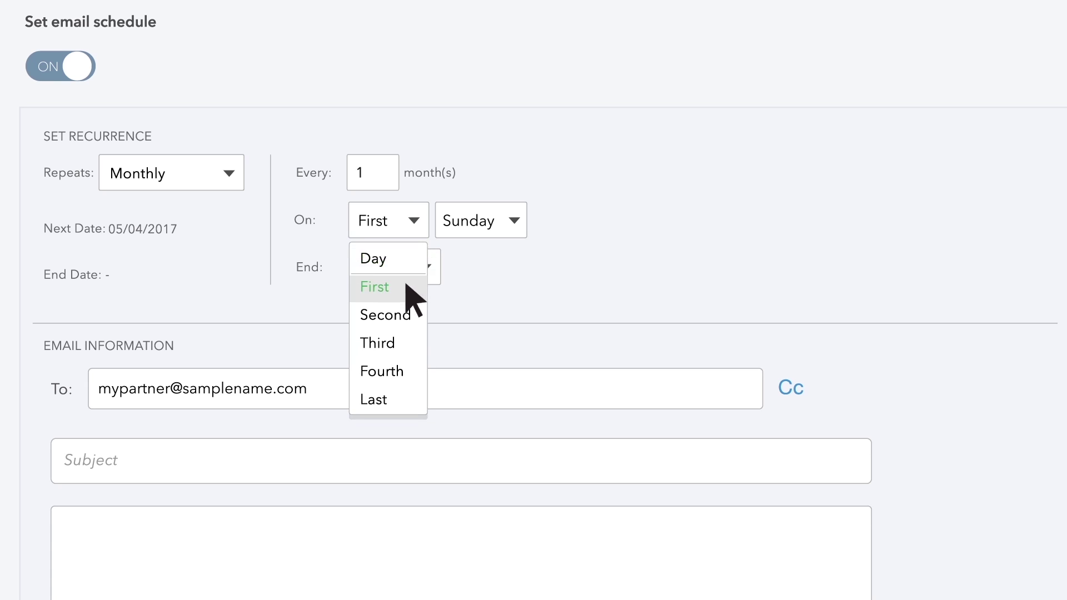
pyautogui.click(513, 220)
pyautogui.click(516, 288)
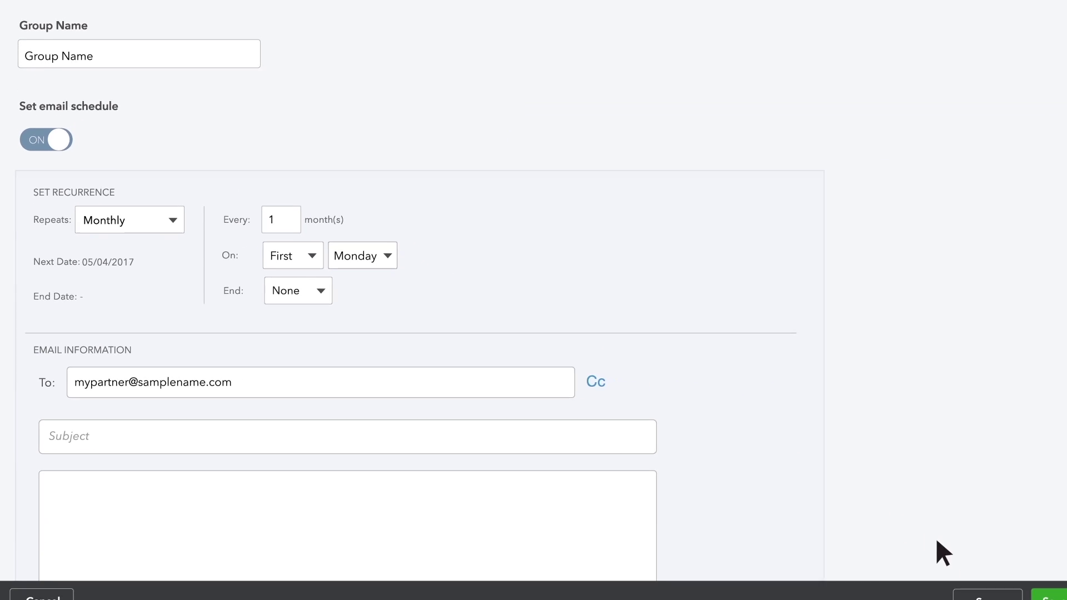
pyautogui.click(1053, 596)
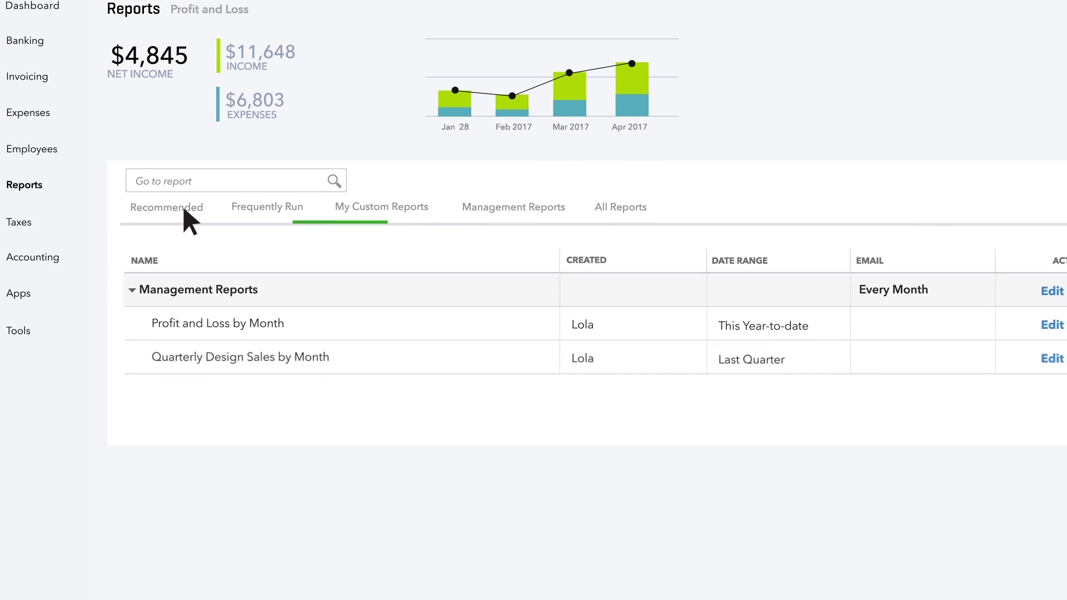
# - Customize the Profit and Loss report to break columns out by Customers and rerun it
pyautogui.click(185, 211)
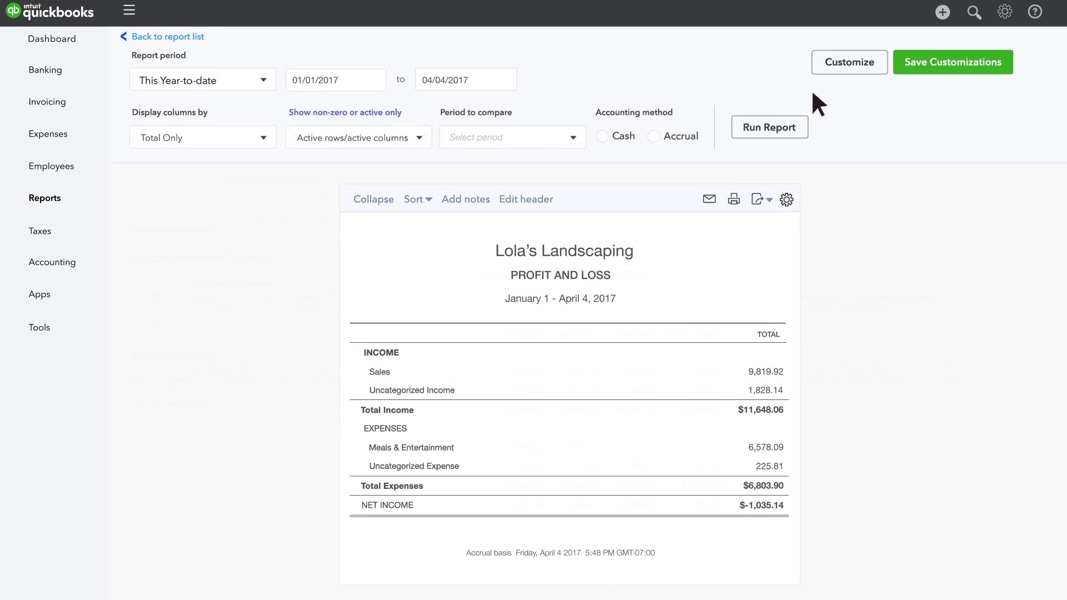
pyautogui.click(856, 68)
pyautogui.click(739, 77)
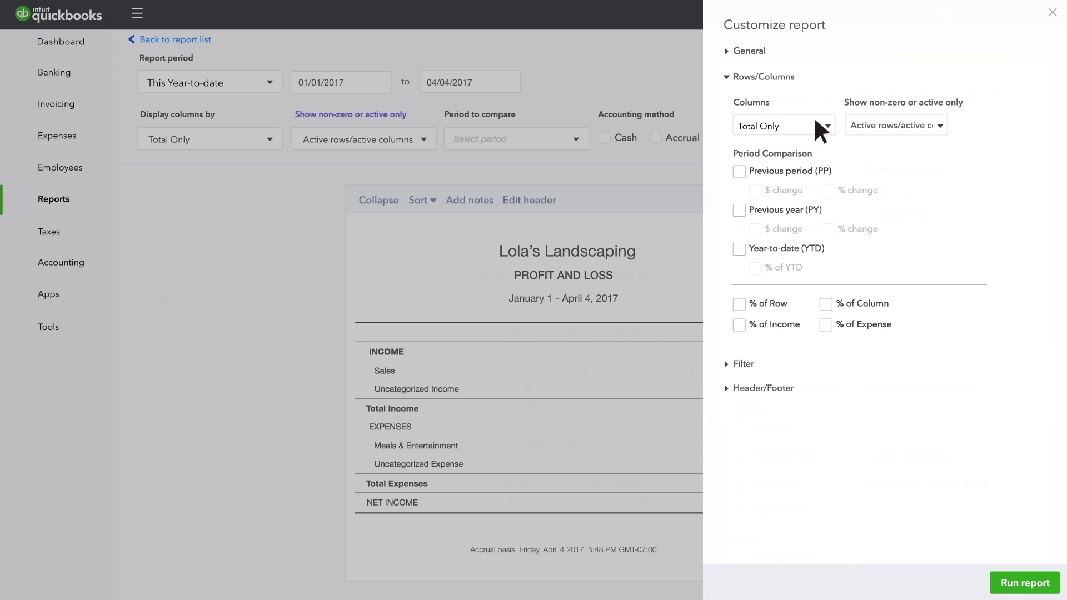
pyautogui.click(828, 125)
pyautogui.click(787, 259)
pyautogui.click(1020, 583)
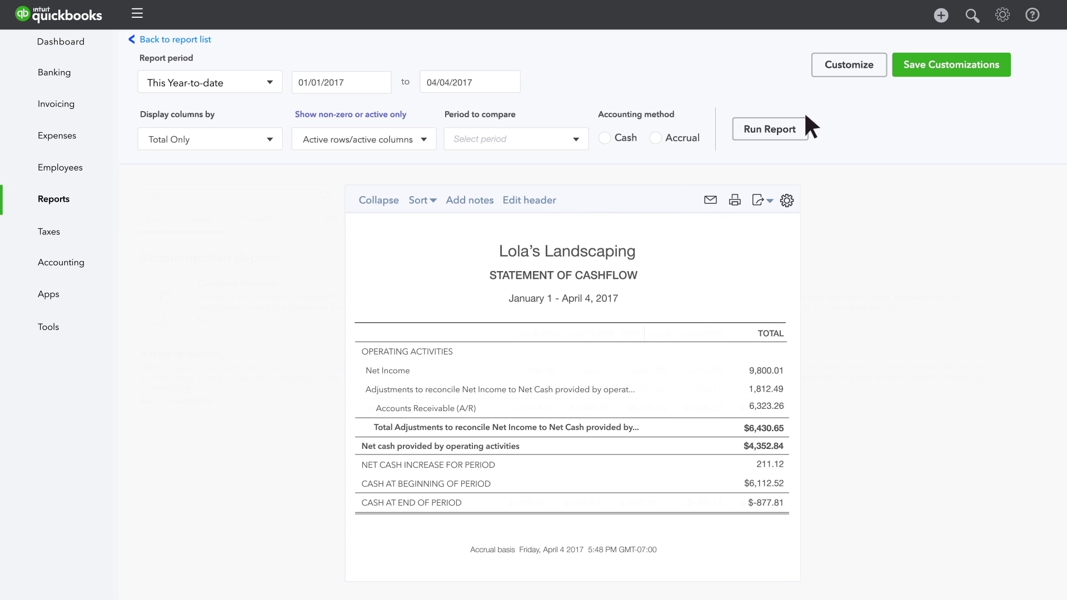
# - Break the Statement of Cashflow columns out by Classes (Fundraising, Programs, Admin Exp) with a Total
pyautogui.click(843, 67)
pyautogui.click(825, 122)
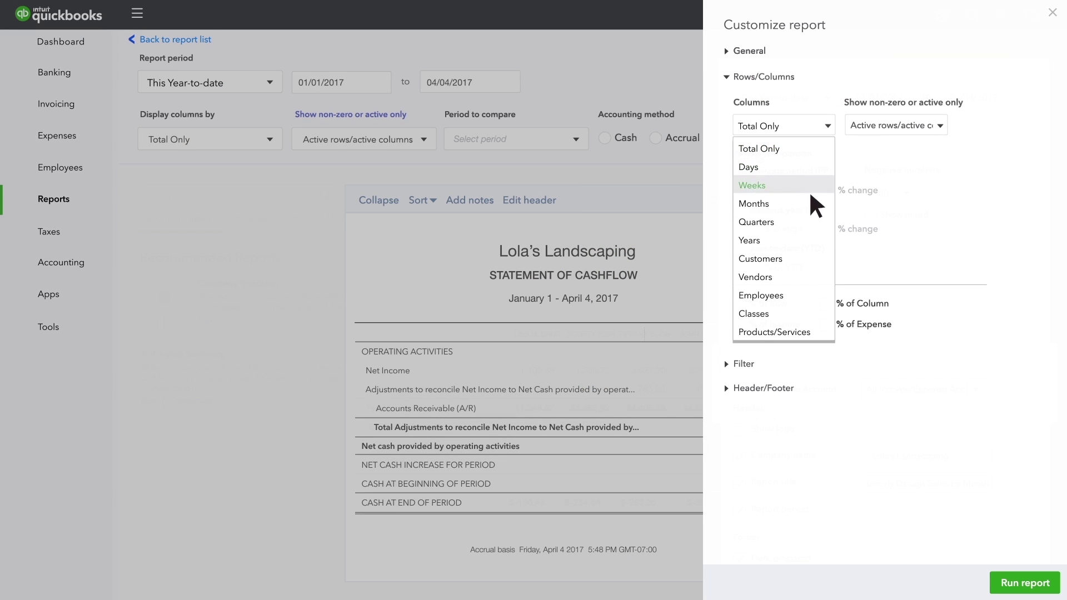
pyautogui.click(784, 313)
pyautogui.click(1025, 583)
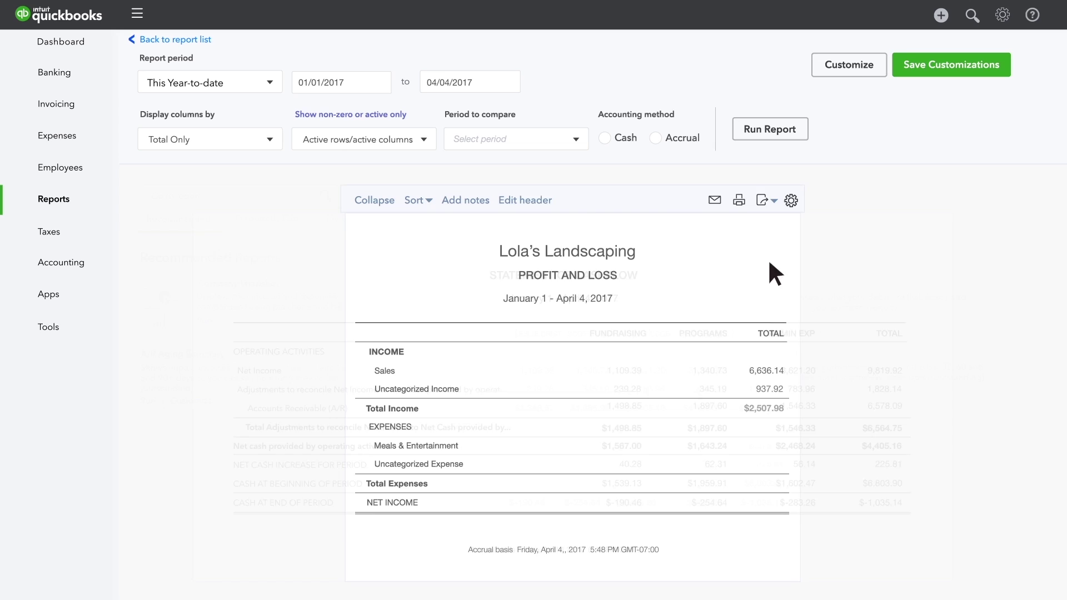
# - Add a % of Income column beside the January 1 – April 4, 2017 Profit and Loss totals
pyautogui.click(849, 64)
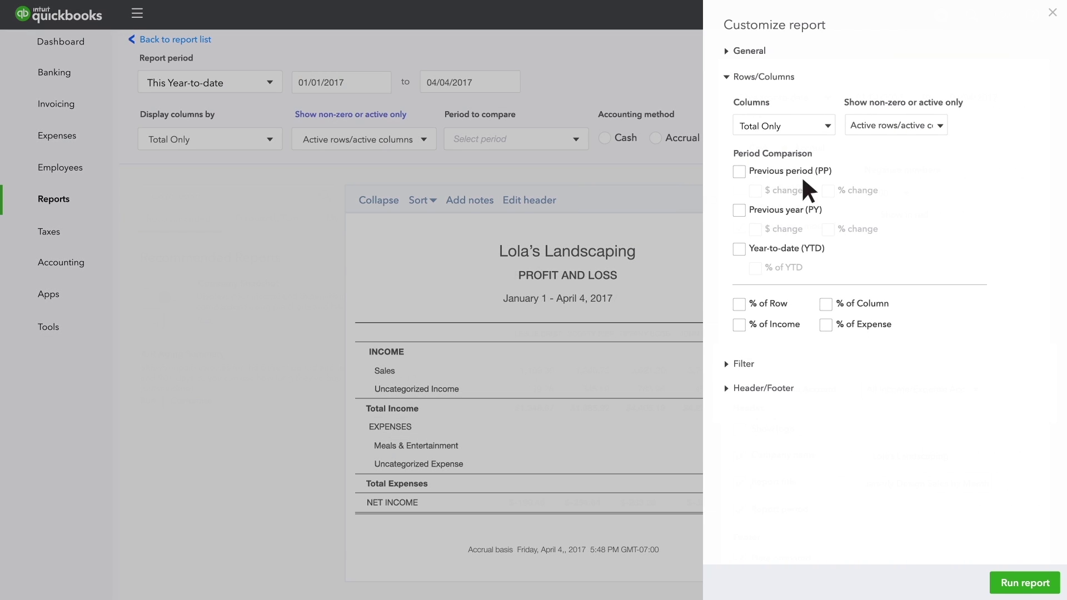
pyautogui.click(1020, 583)
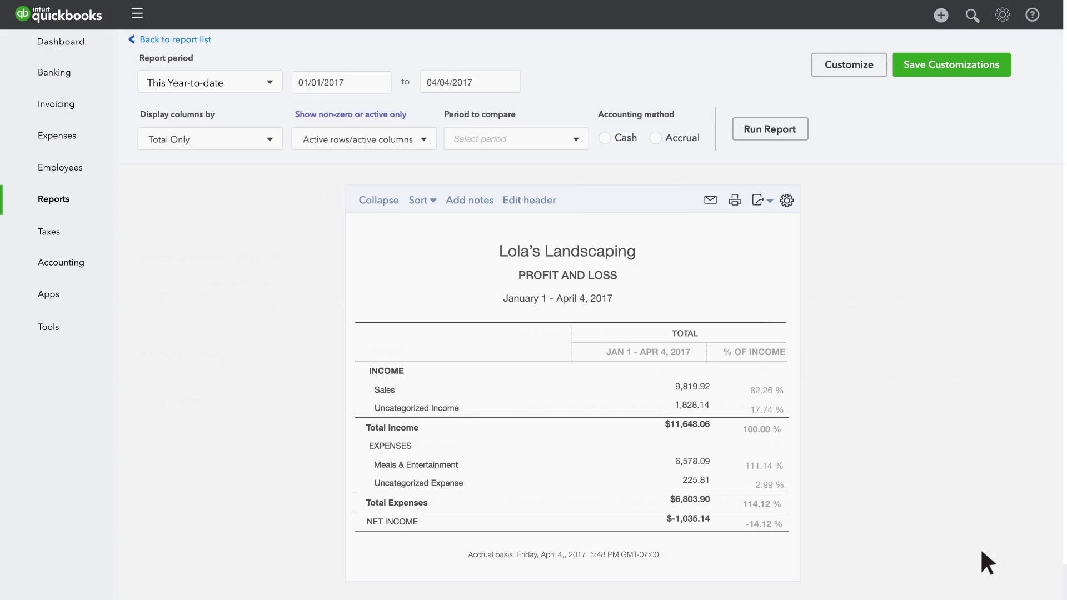